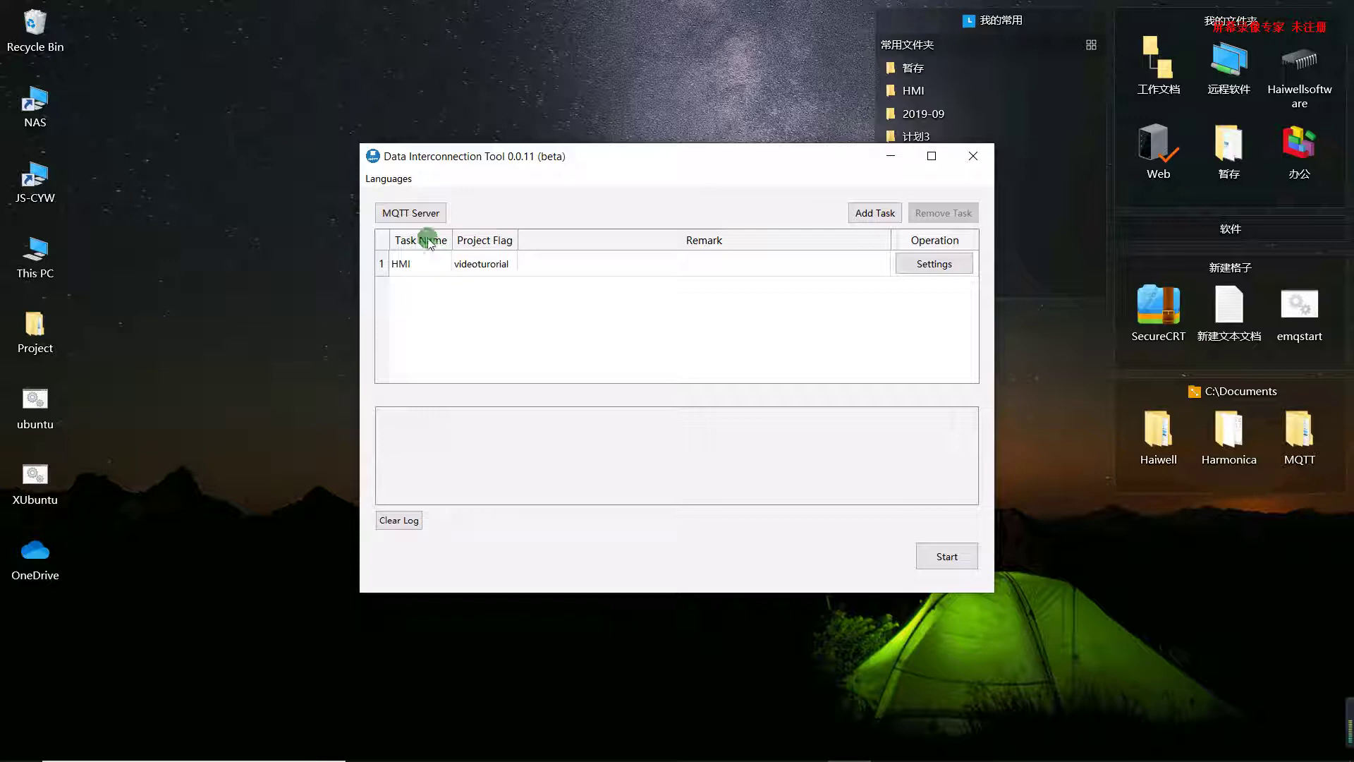
Change the MQTT server host from 127.0.0.1 to 192.168.0.104 and confirm the settings
{"action": "left_click", "coordinate": [414, 214]}
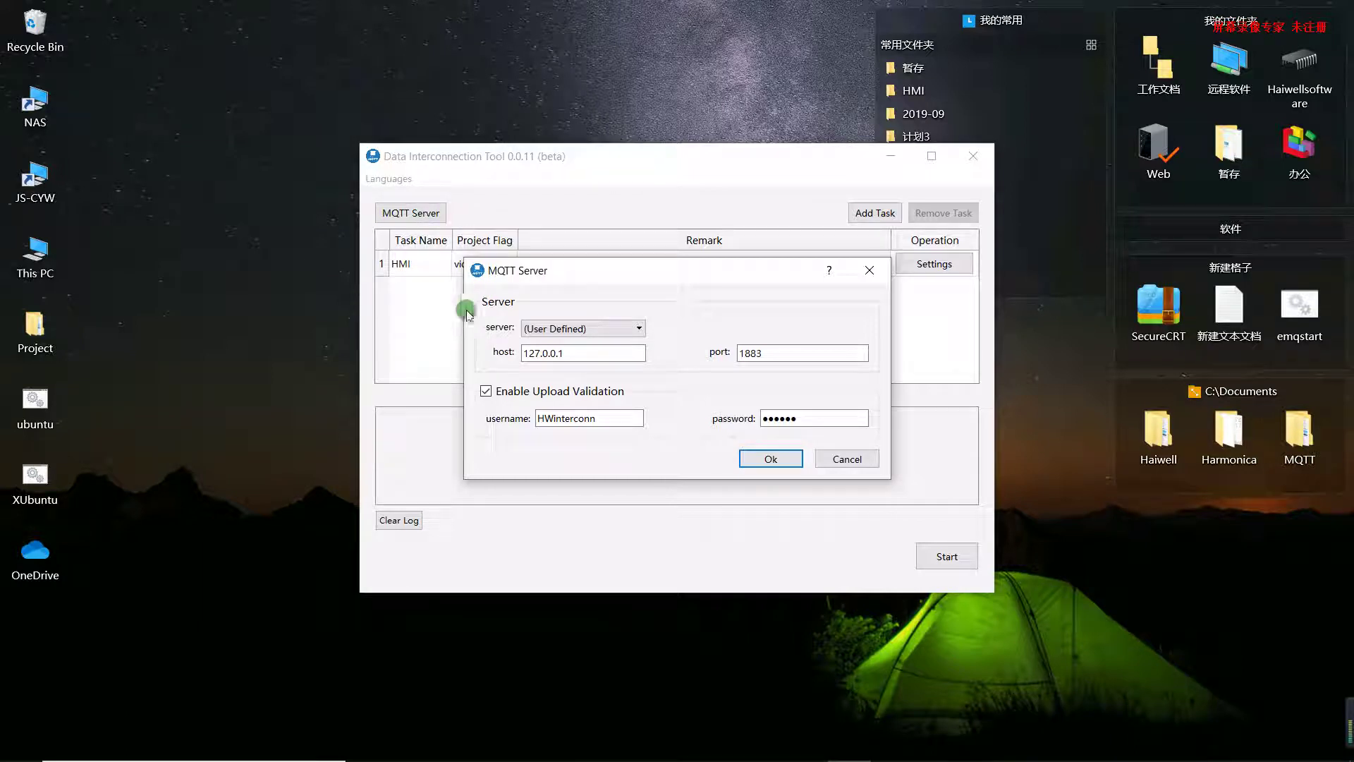
{"action": "left_click_drag", "start_coordinate": [563, 273], "coordinate": [564, 286]}
{"action": "left_click", "coordinate": [572, 367]}
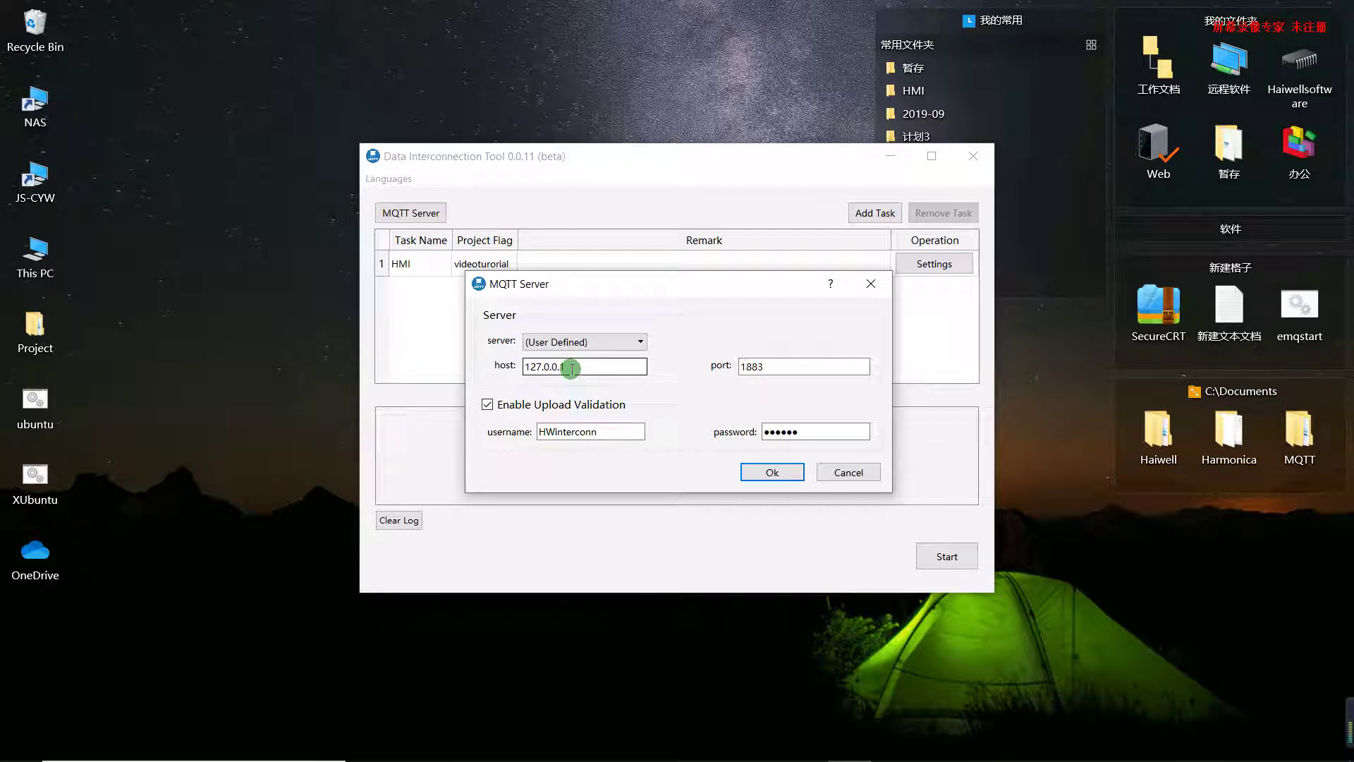
{"action": "key", "text": "BackSpace"}
{"action": "key", "text": "BackSpace"}
{"action": "key", "text": "BackSpace"}
{"action": "key", "text": "BackSpace"}
{"action": "key", "text": "BackSpace"}
{"action": "key", "text": "BackSpace"}
{"action": "key", "text": "BackSpace"}
{"action": "key", "text": "BackSpace"}
{"action": "key", "text": "BackSpace"}
{"action": "type", "text": "192.168.0.104"}
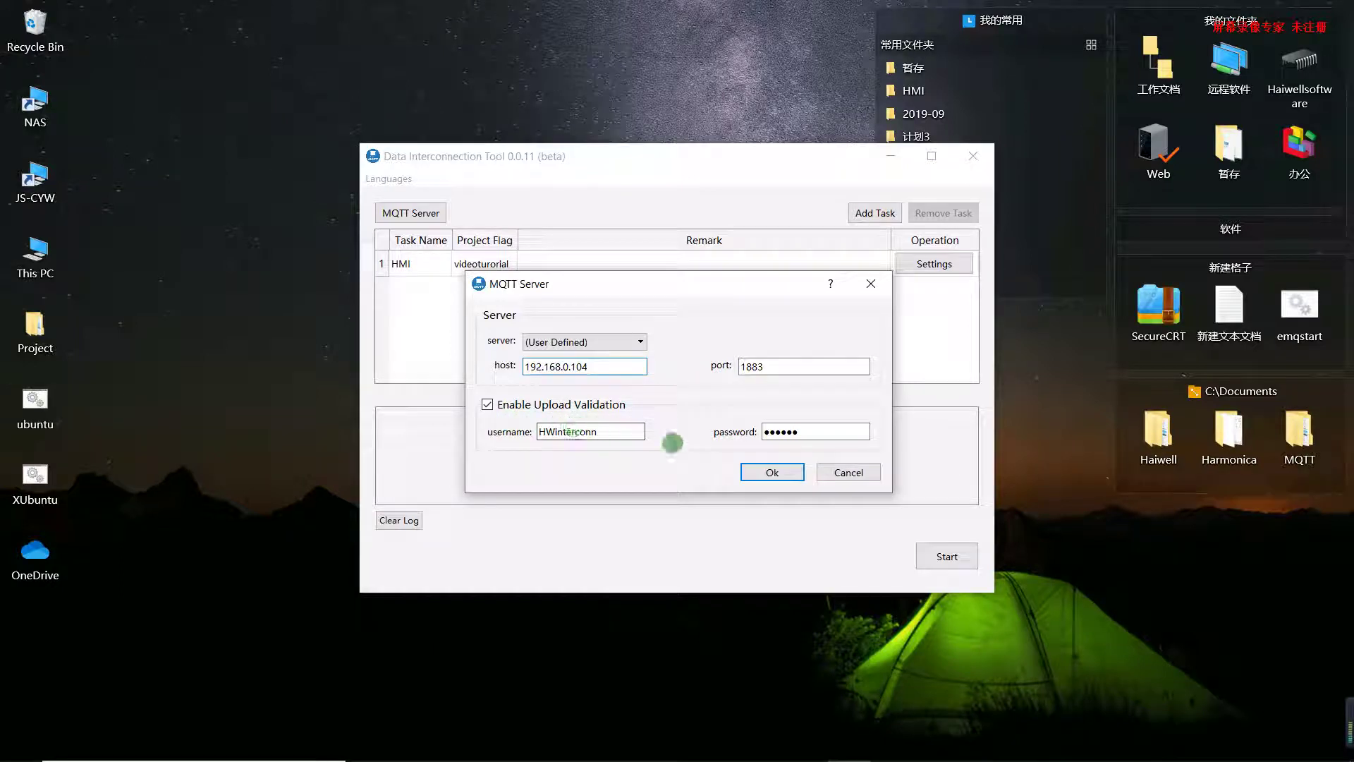
{"action": "left_click", "coordinate": [774, 471]}
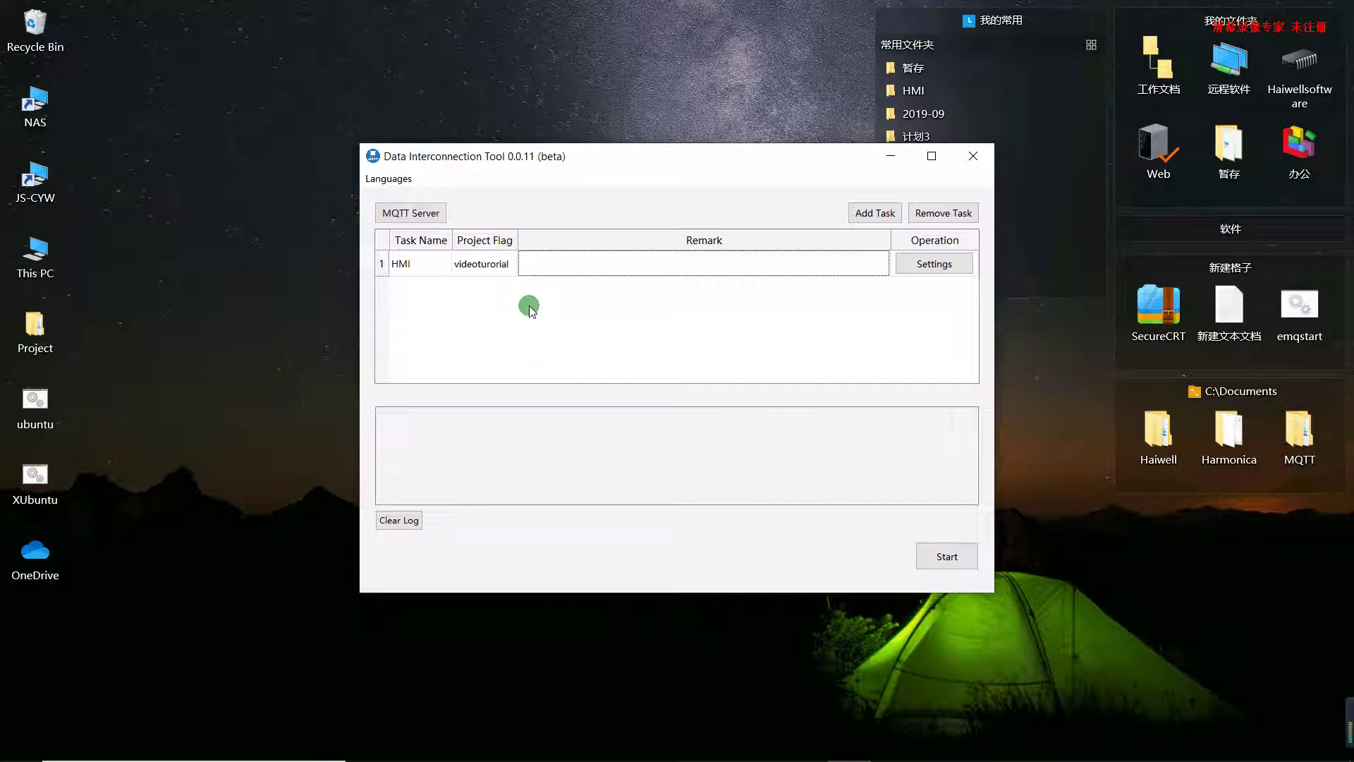
Delete the old HMI task, add a blank replacement task, and open its settings
{"action": "left_click", "coordinate": [504, 270]}
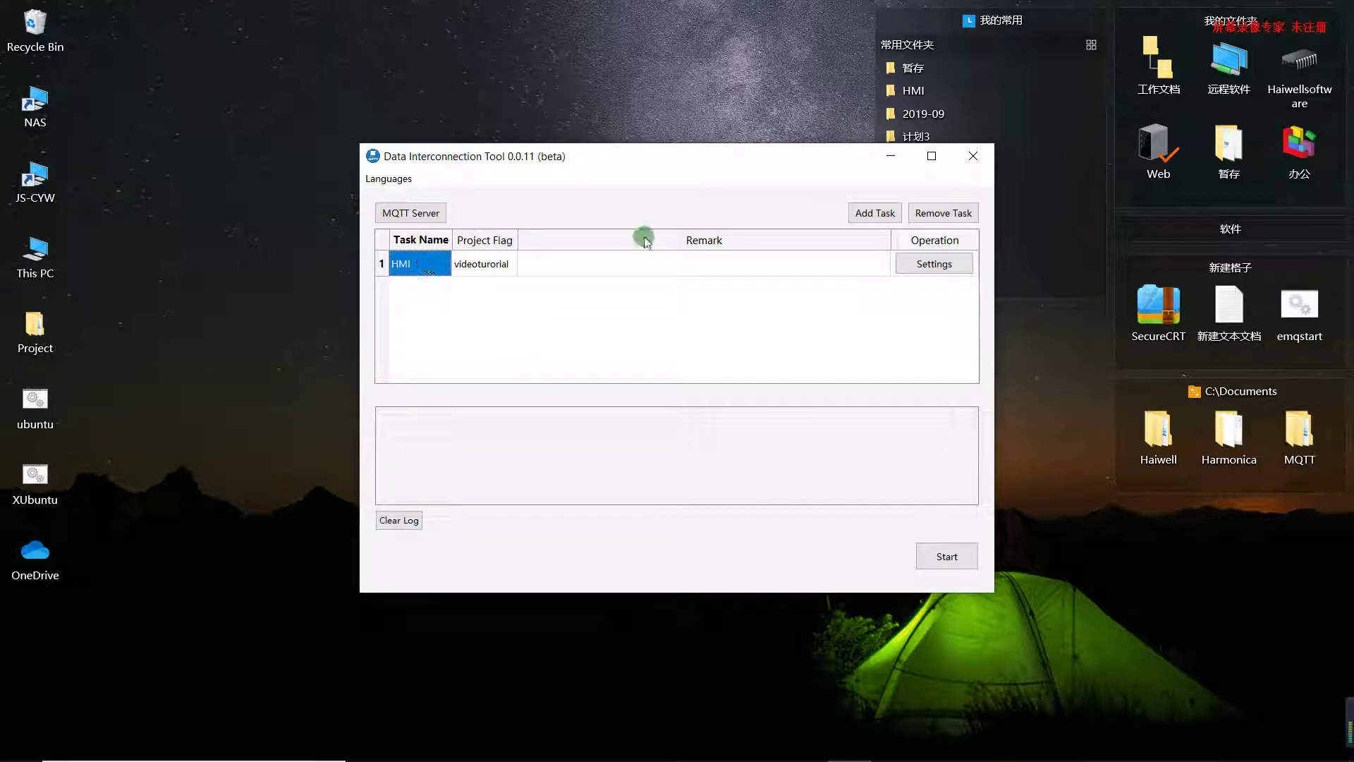
{"action": "left_click", "coordinate": [923, 213]}
{"action": "key", "text": "Return"}
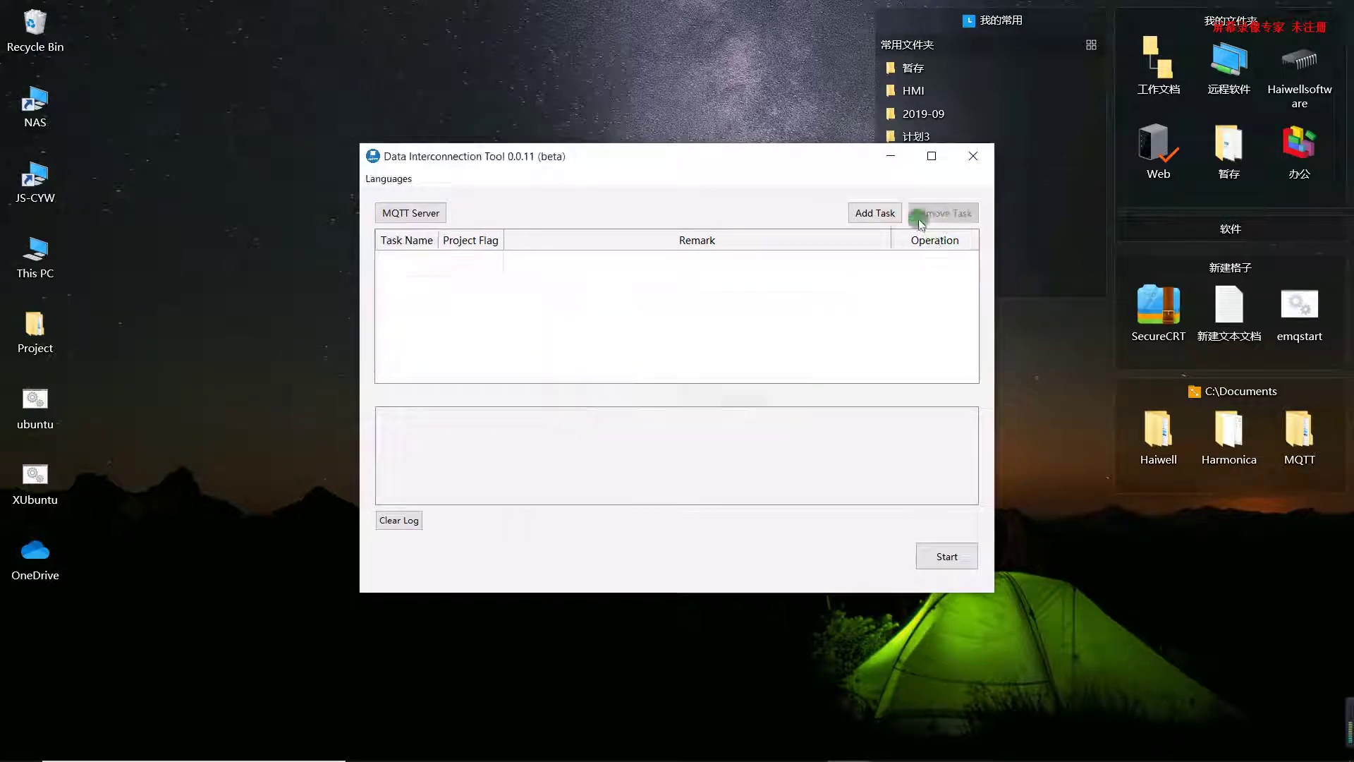
{"action": "left_click", "coordinate": [875, 212]}
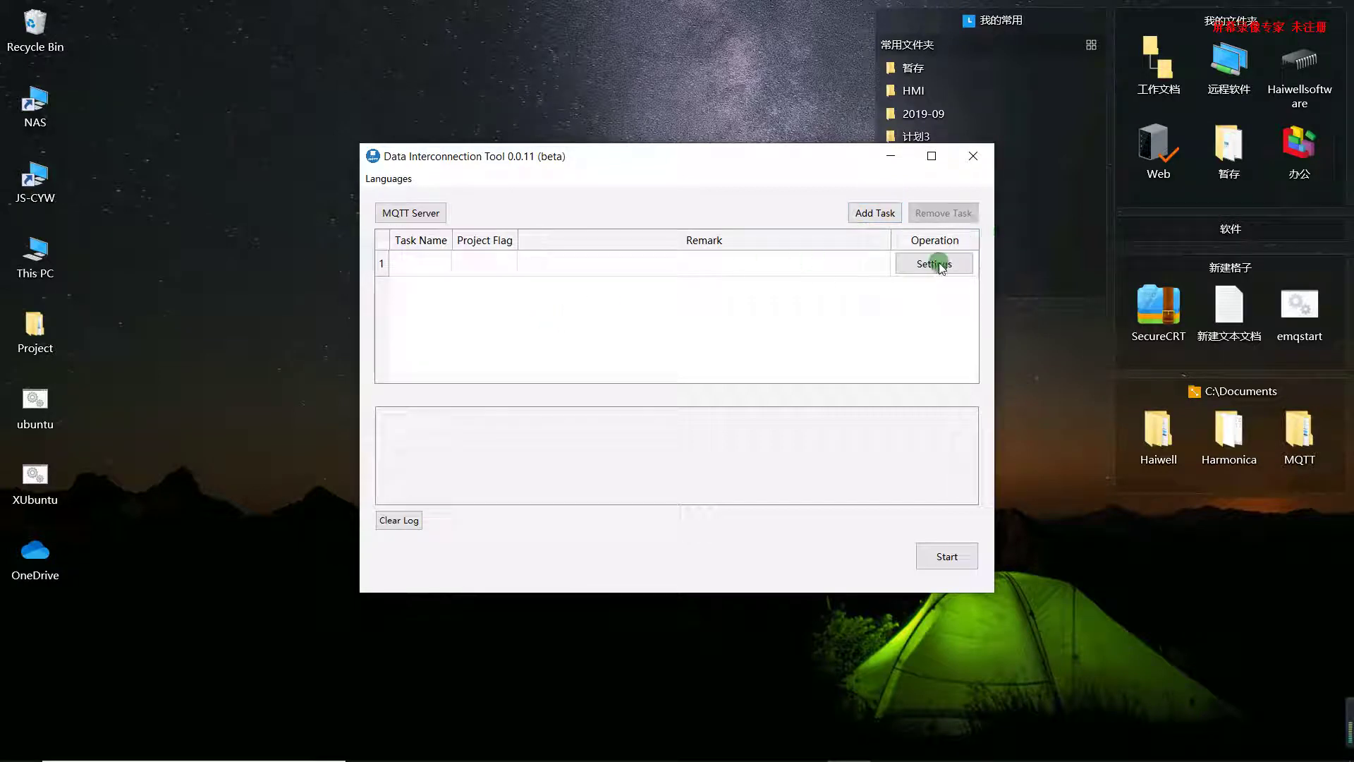
{"action": "left_click", "coordinate": [911, 264]}
Name the new task HMI with project flag videotuorial
{"action": "left_click", "coordinate": [568, 173]}
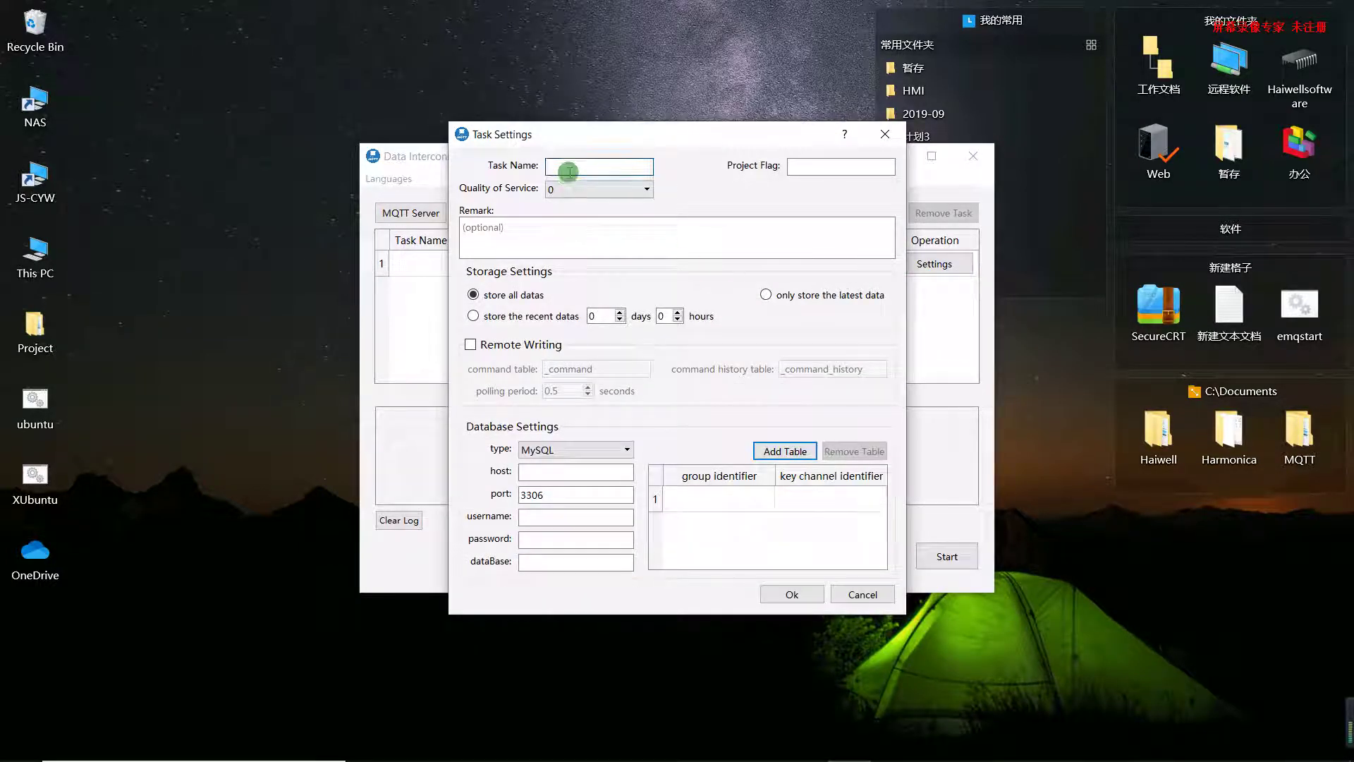
{"action": "type", "text": "HMI"}
{"action": "left_click", "coordinate": [827, 166]}
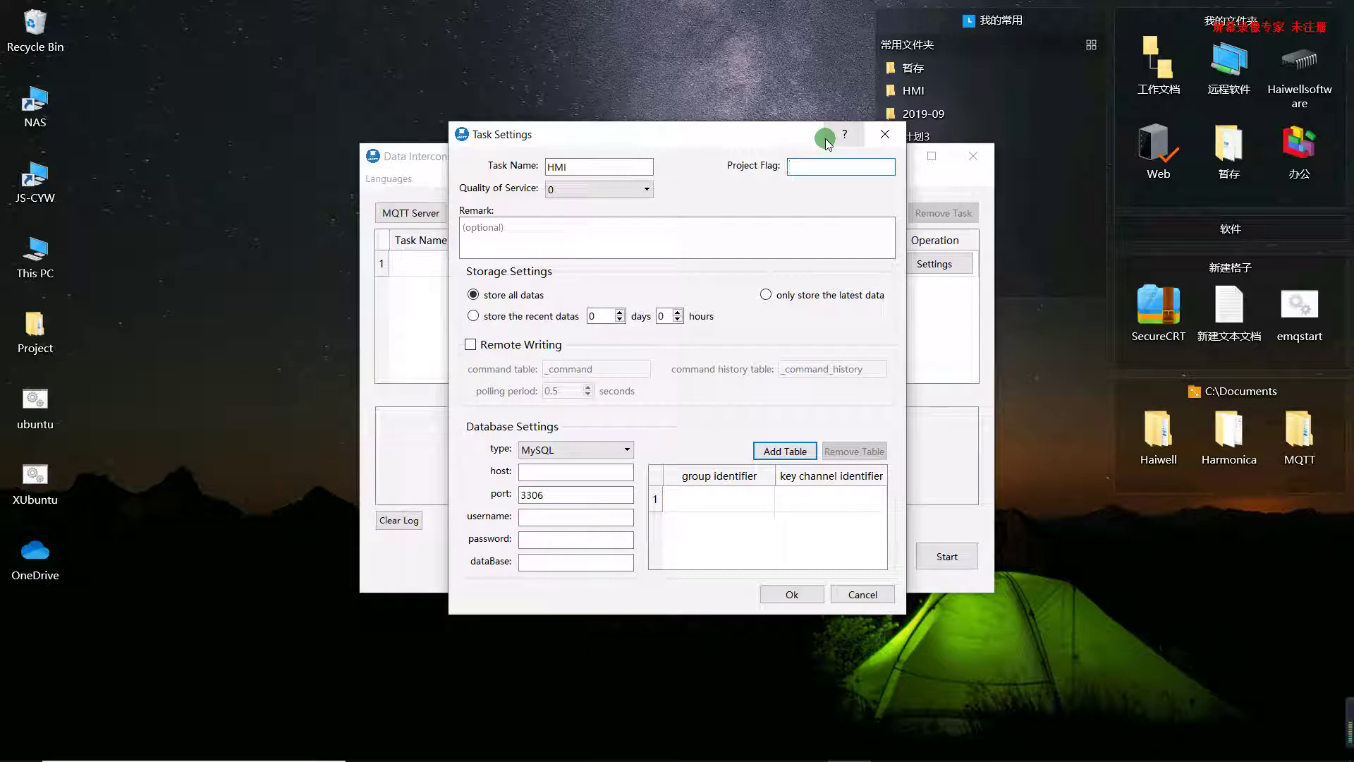
{"action": "type", "text": "videotuorial"}
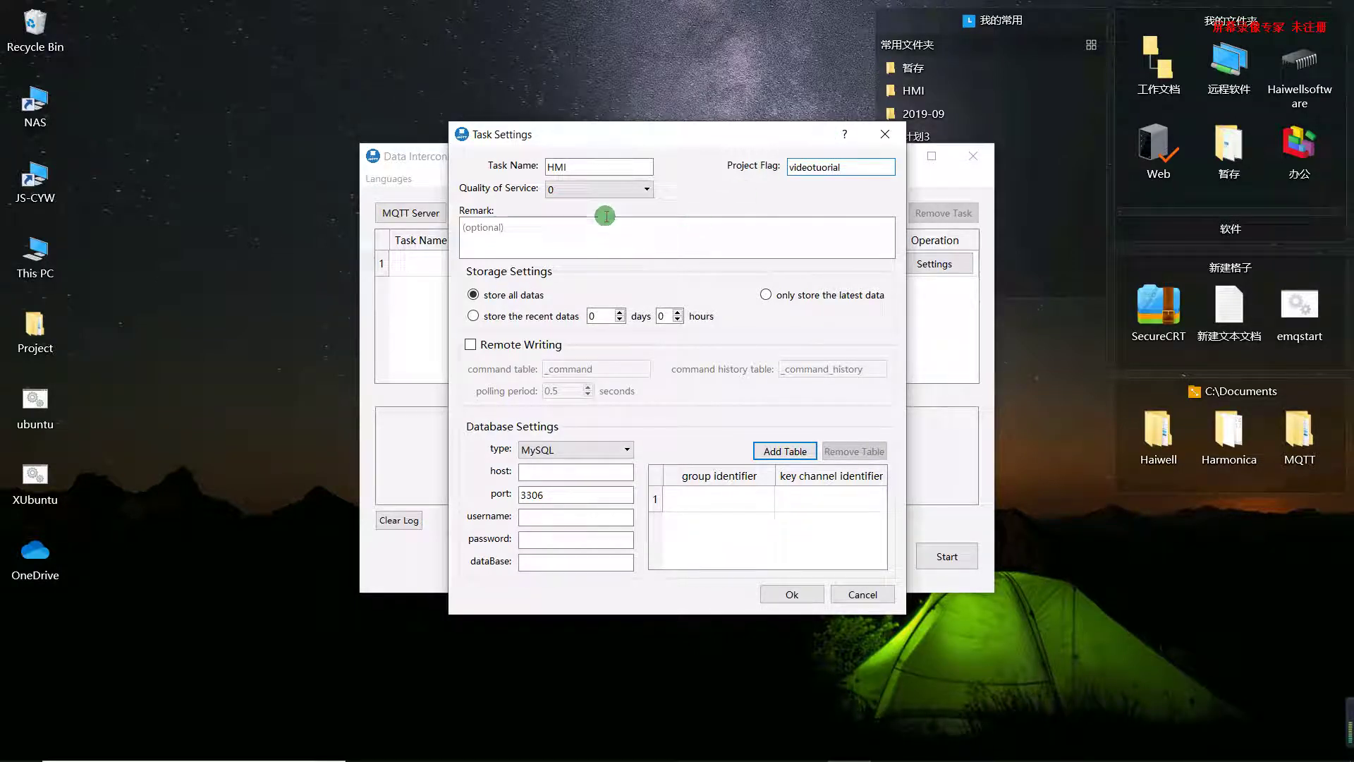
Set Quality of Service to 2 and bring up the database type choices
{"action": "left_click", "coordinate": [607, 188]}
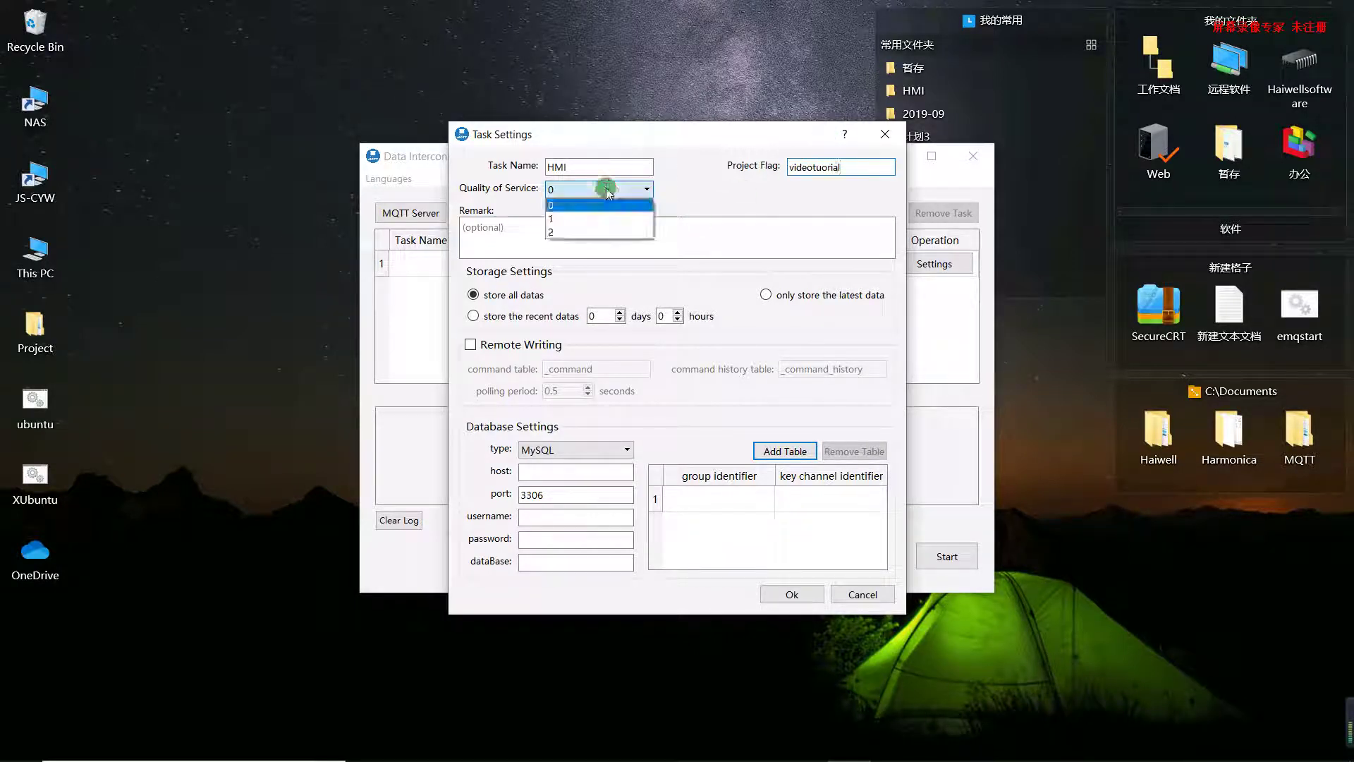
{"action": "left_click", "coordinate": [582, 232]}
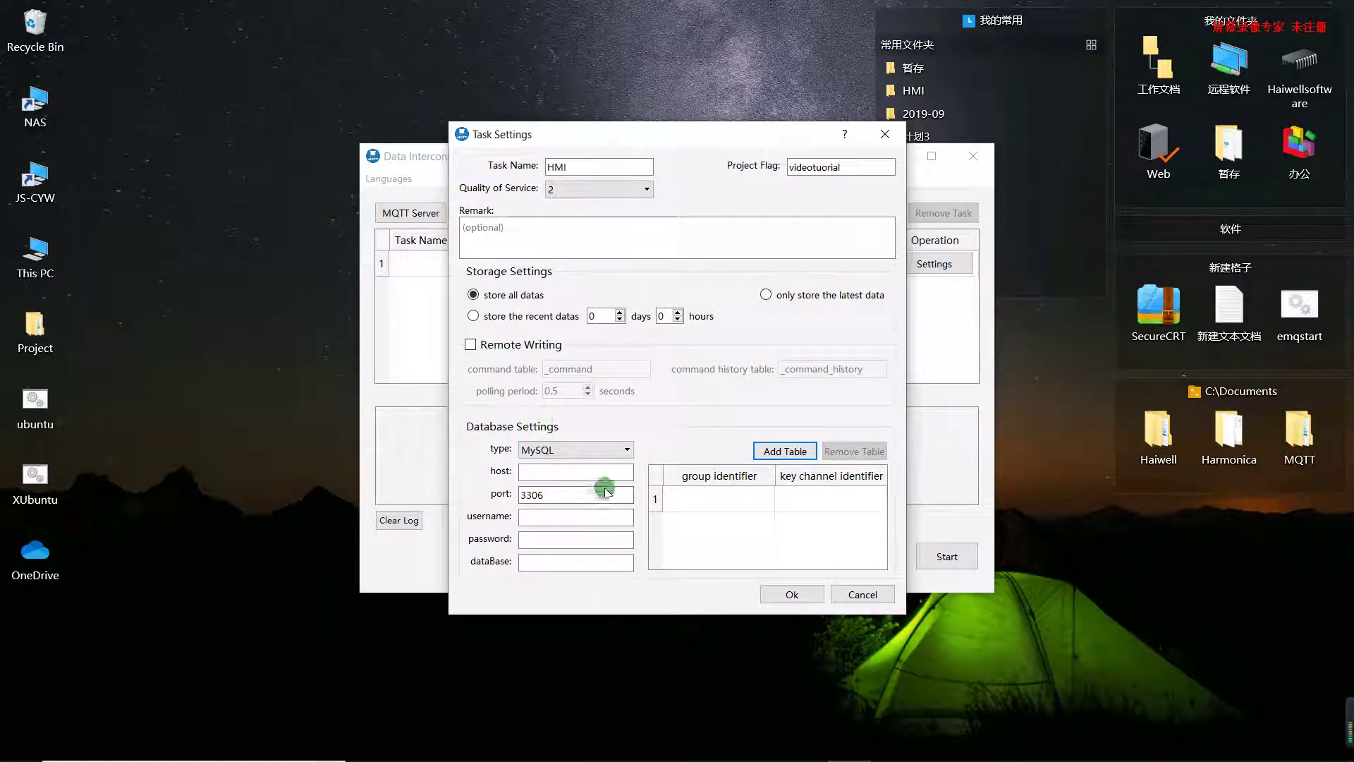
{"action": "left_click", "coordinate": [568, 452]}
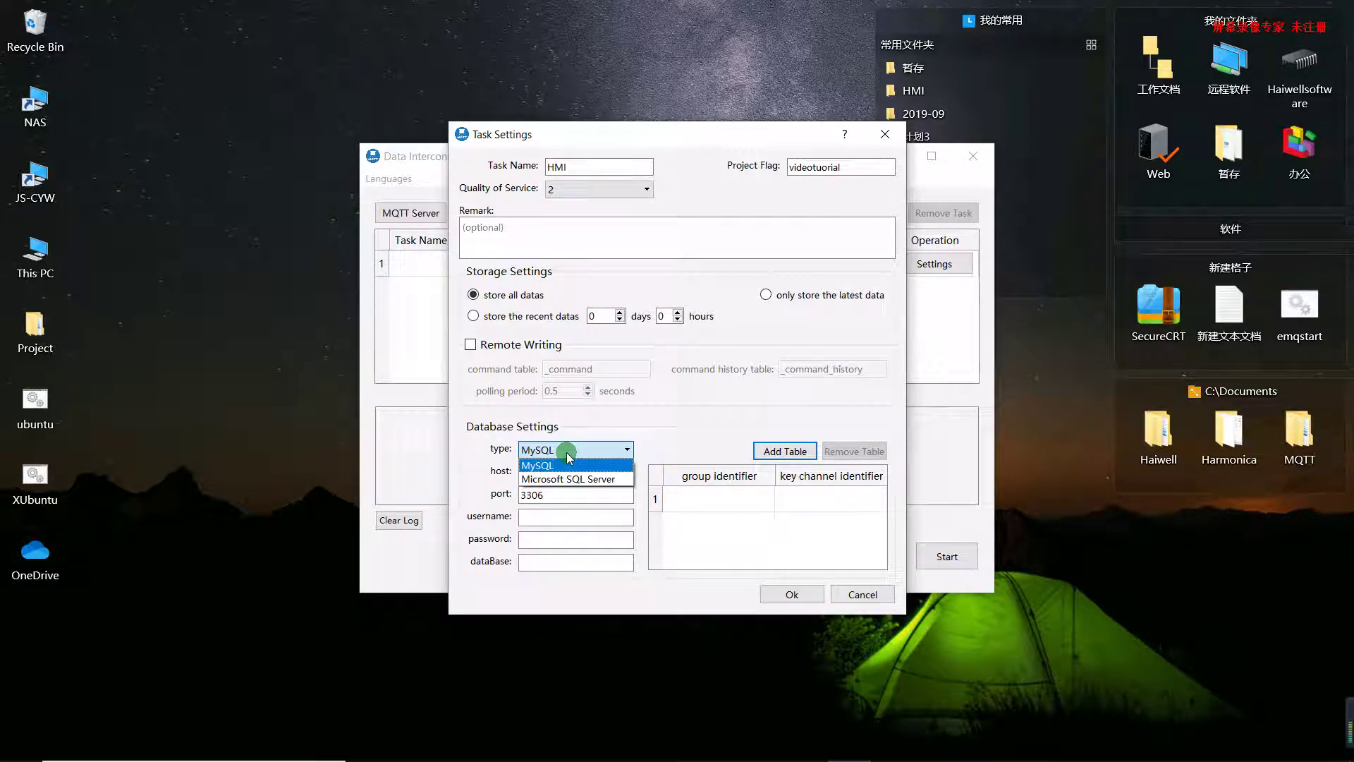
Keep MySQL as database type with host 47.111.94.62 and port 3306
{"action": "left_click", "coordinate": [593, 420]}
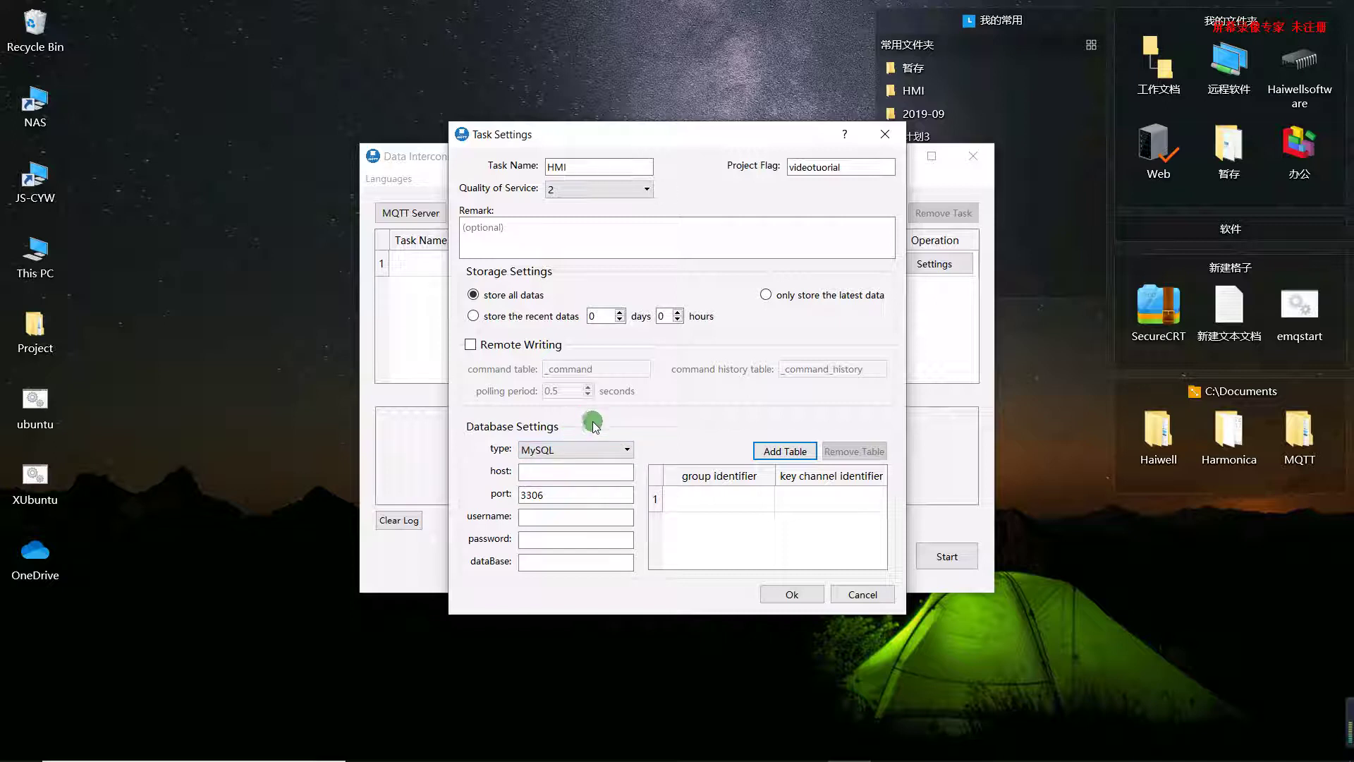
{"action": "left_click", "coordinate": [558, 472]}
{"action": "type", "text": "47."}
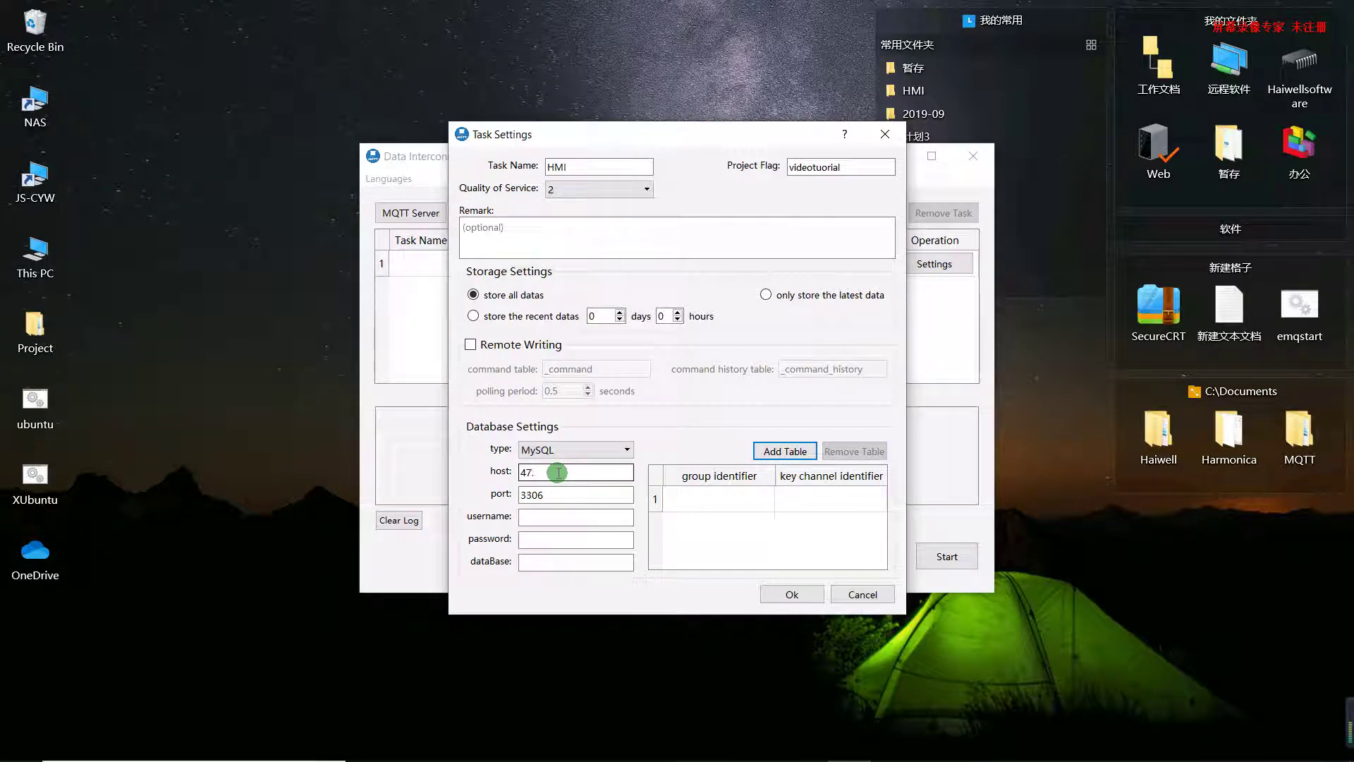
{"action": "type", "text": "111.94.62"}
{"action": "left_click", "coordinate": [550, 513]}
{"action": "left_click", "coordinate": [548, 495]}
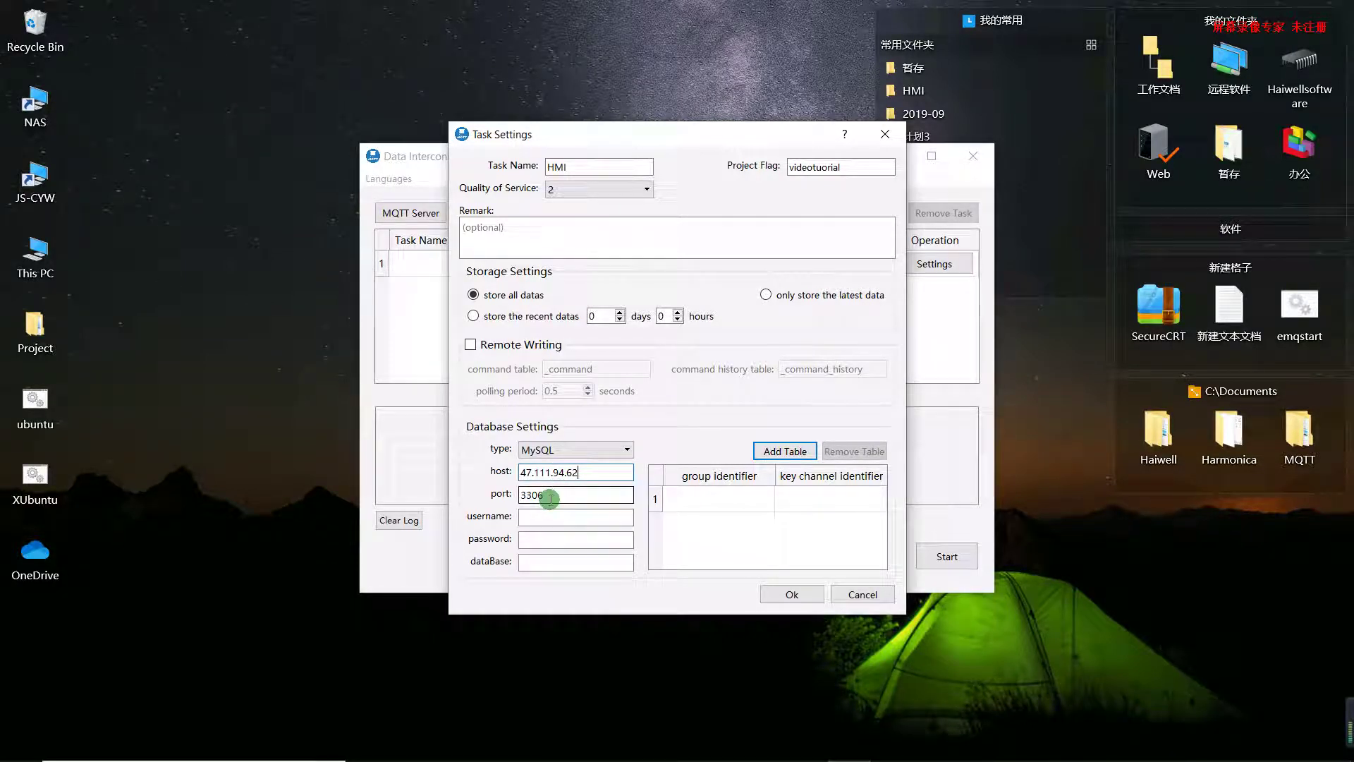
Enter username root, the database password, and database name fisher
{"action": "left_click", "coordinate": [553, 516]}
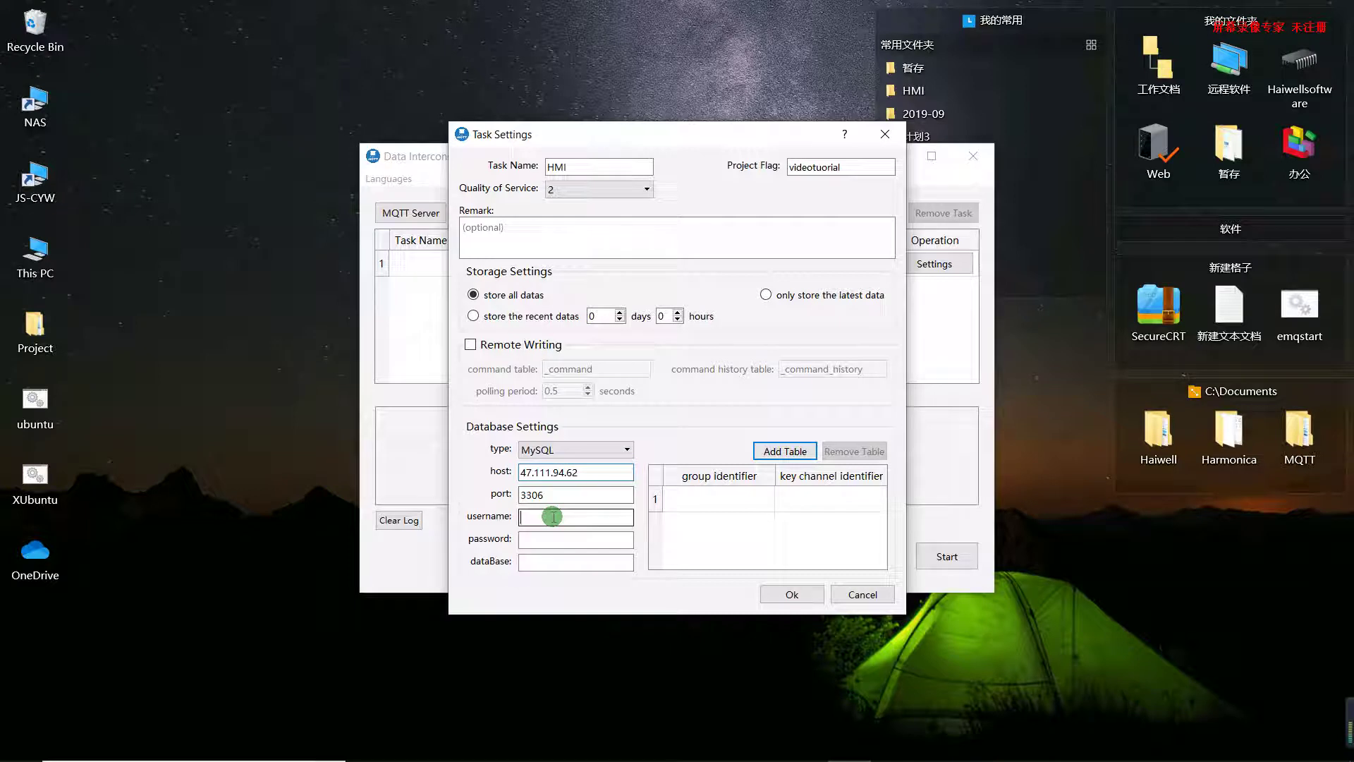
{"action": "type", "text": "root"}
{"action": "left_click", "coordinate": [549, 538]}
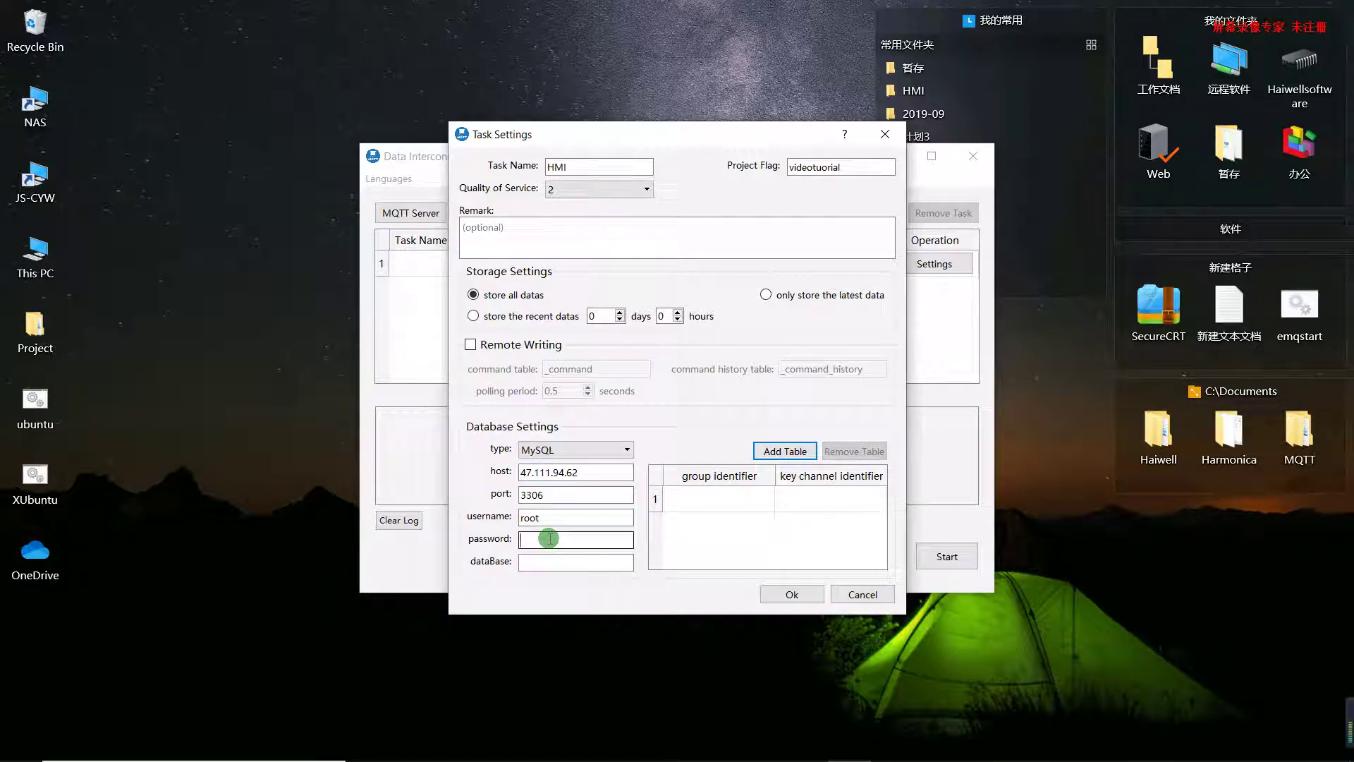
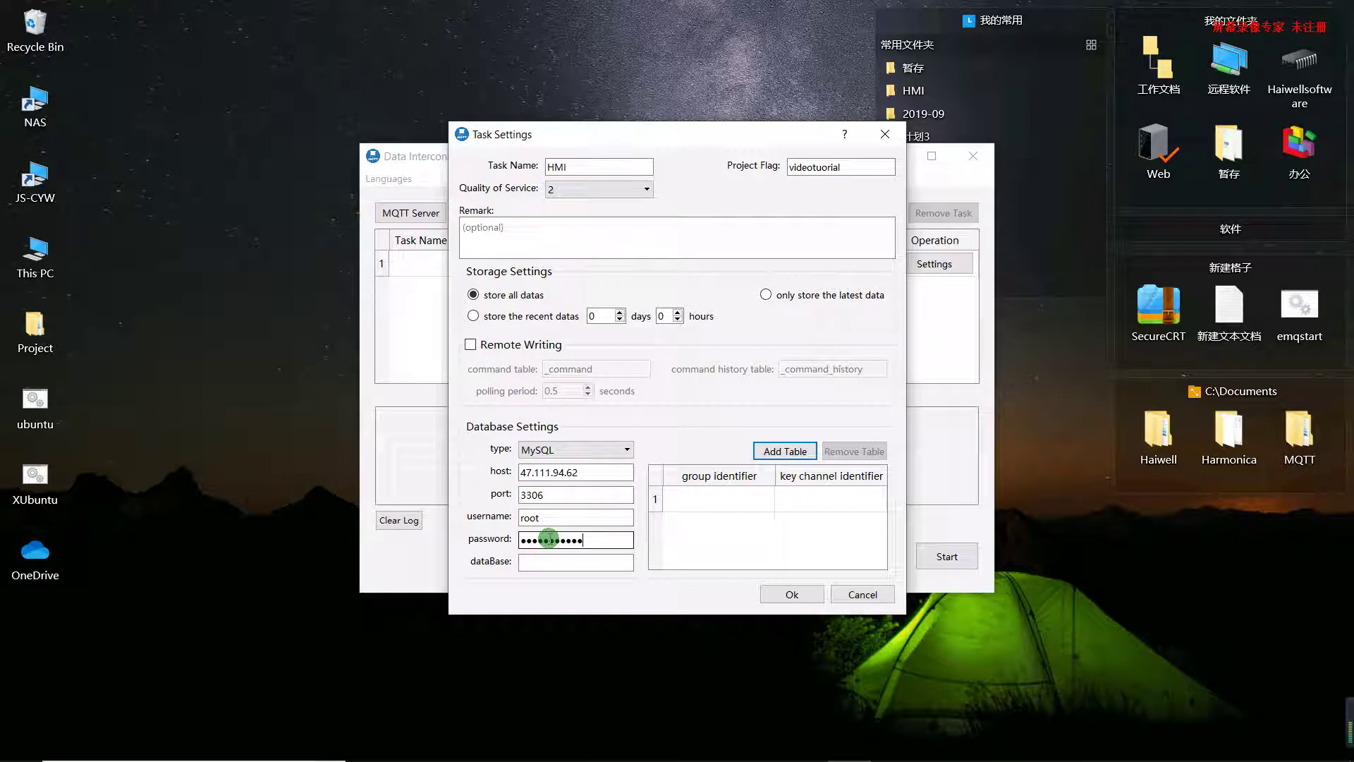
{"action": "left_click", "coordinate": [545, 561]}
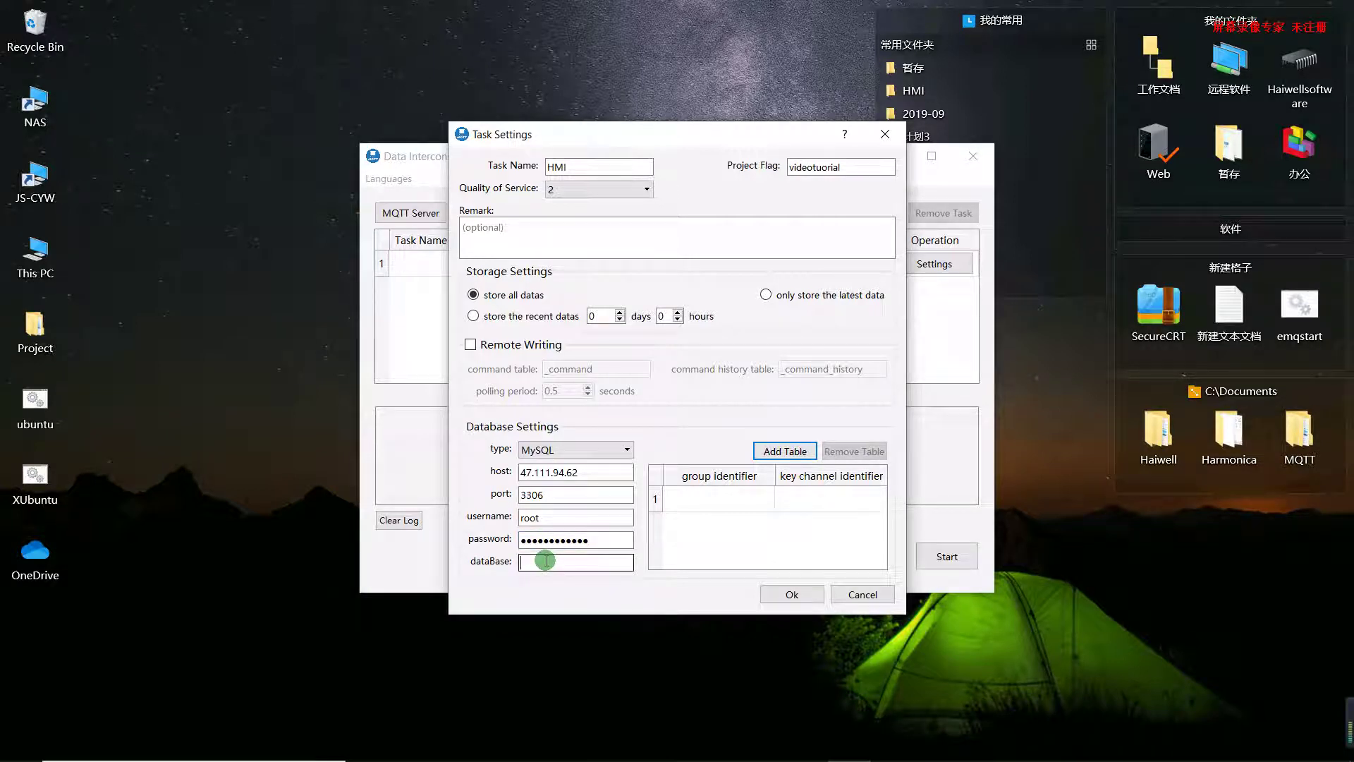
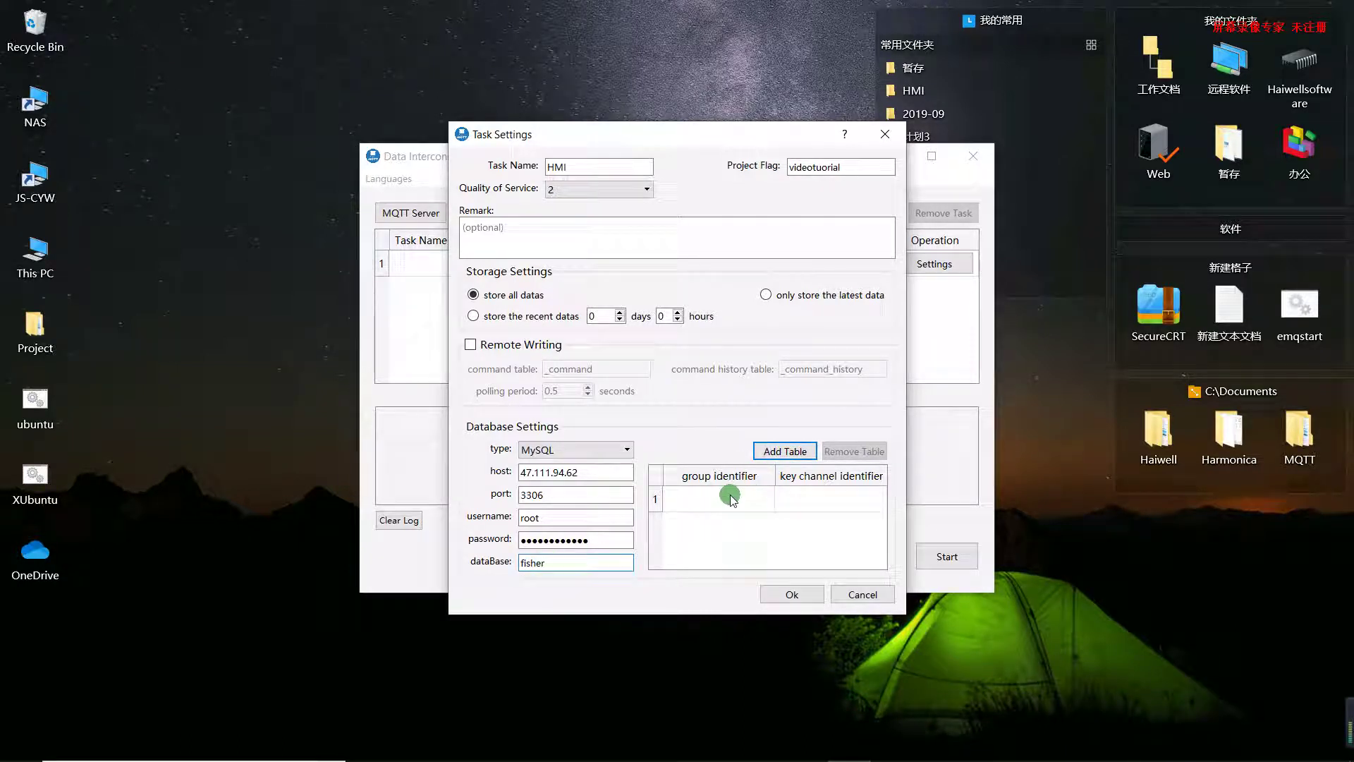
Set the first group identifier to group1 and save the task settings
{"action": "left_click", "coordinate": [732, 498]}
{"action": "double_click", "coordinate": [731, 496]}
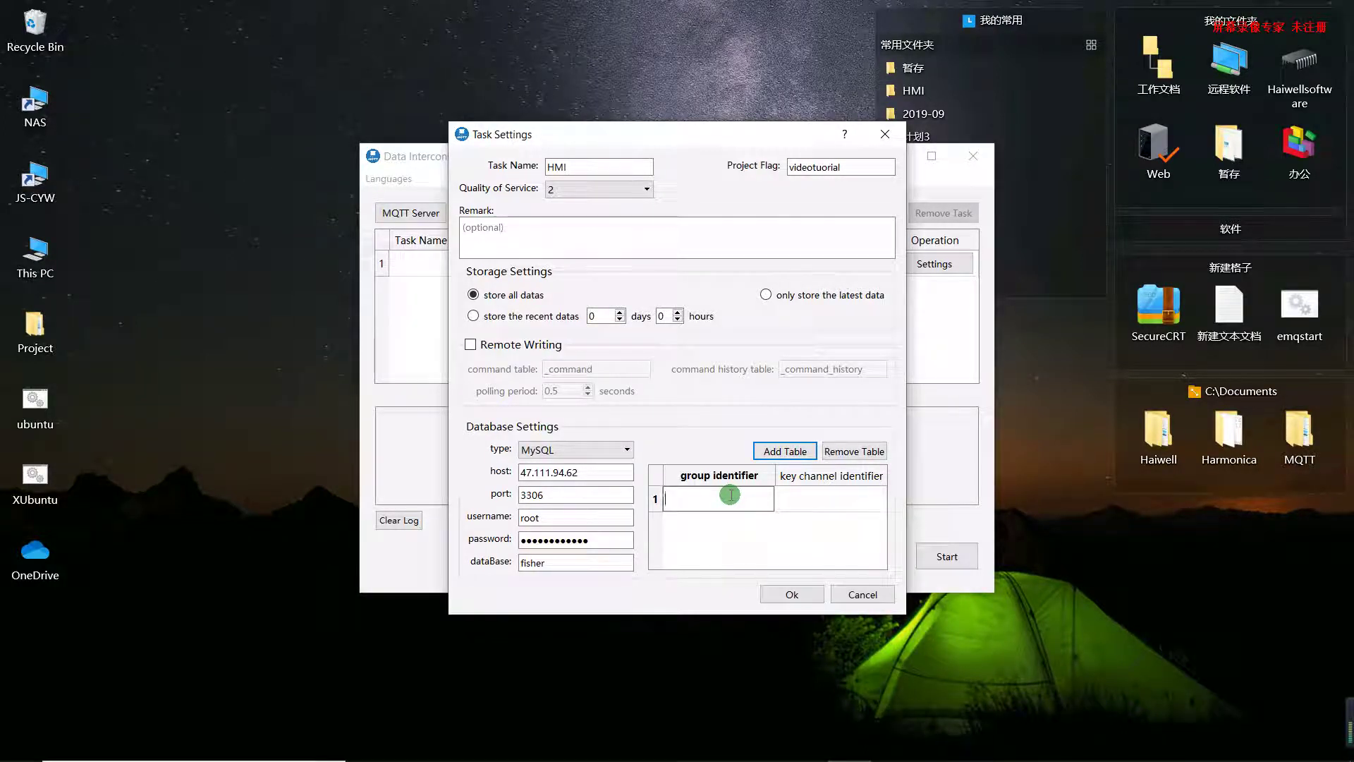
{"action": "type", "text": "group1"}
{"action": "left_click", "coordinate": [797, 596]}
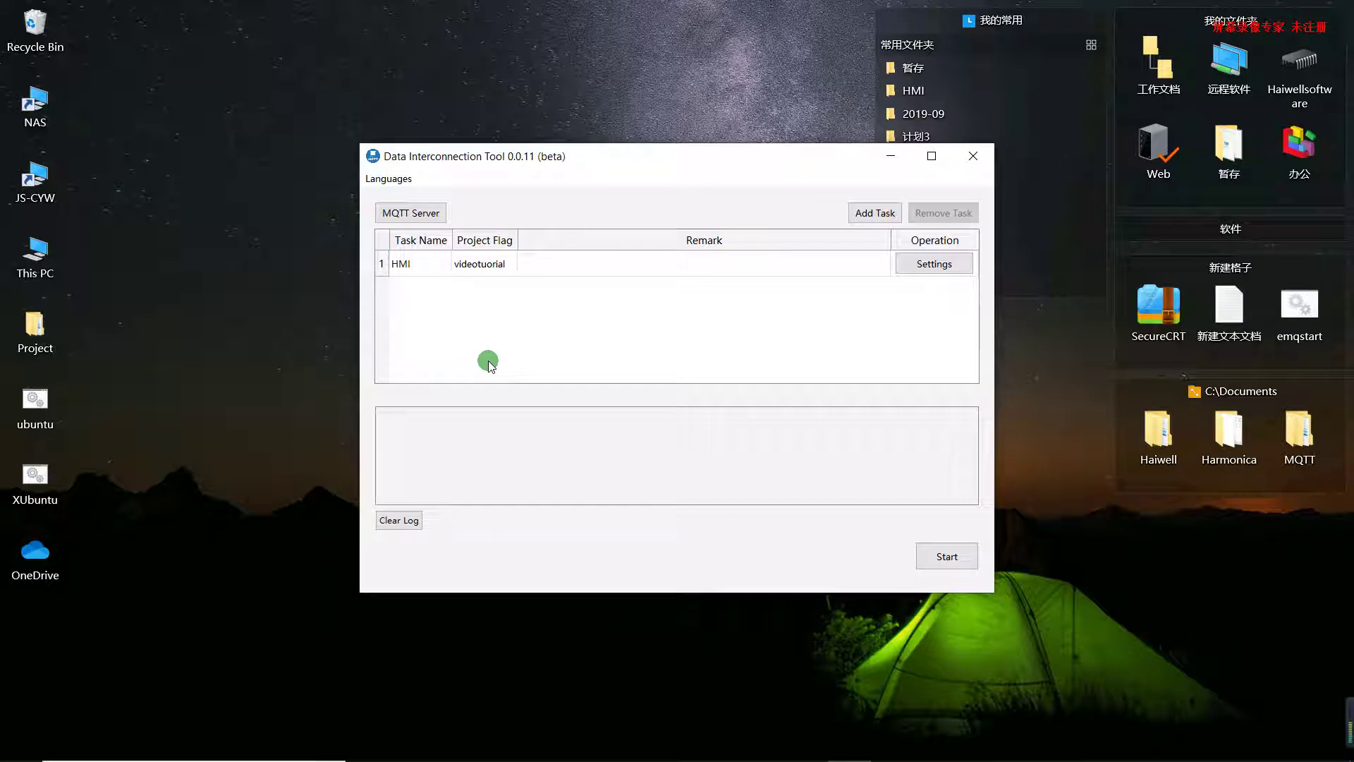
Start the HMI task running
{"action": "left_click", "coordinate": [948, 559]}
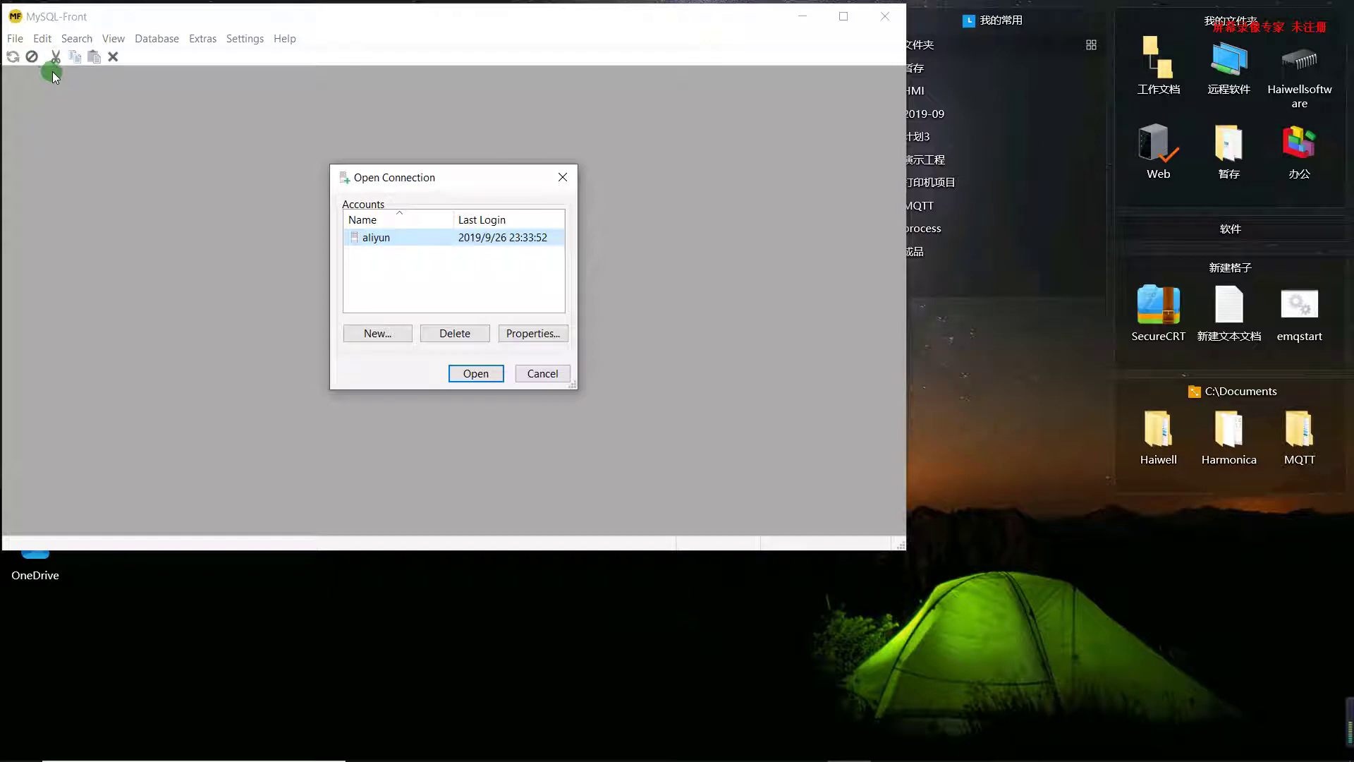
Connect to the aliyun server 47.111.94.62 and browse the fisher database's group1 table
{"action": "left_click", "coordinate": [474, 374]}
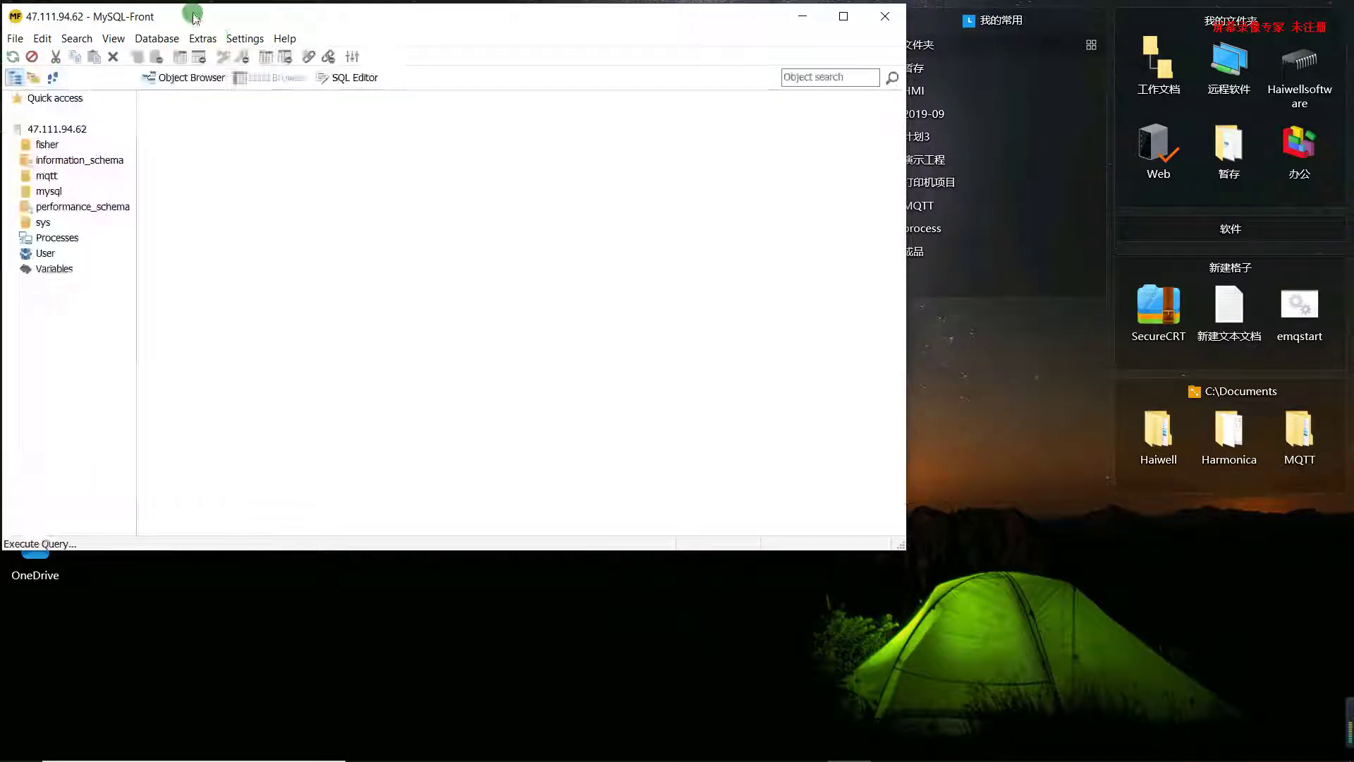
{"action": "left_click_drag", "start_coordinate": [199, 18], "coordinate": [287, 33]}
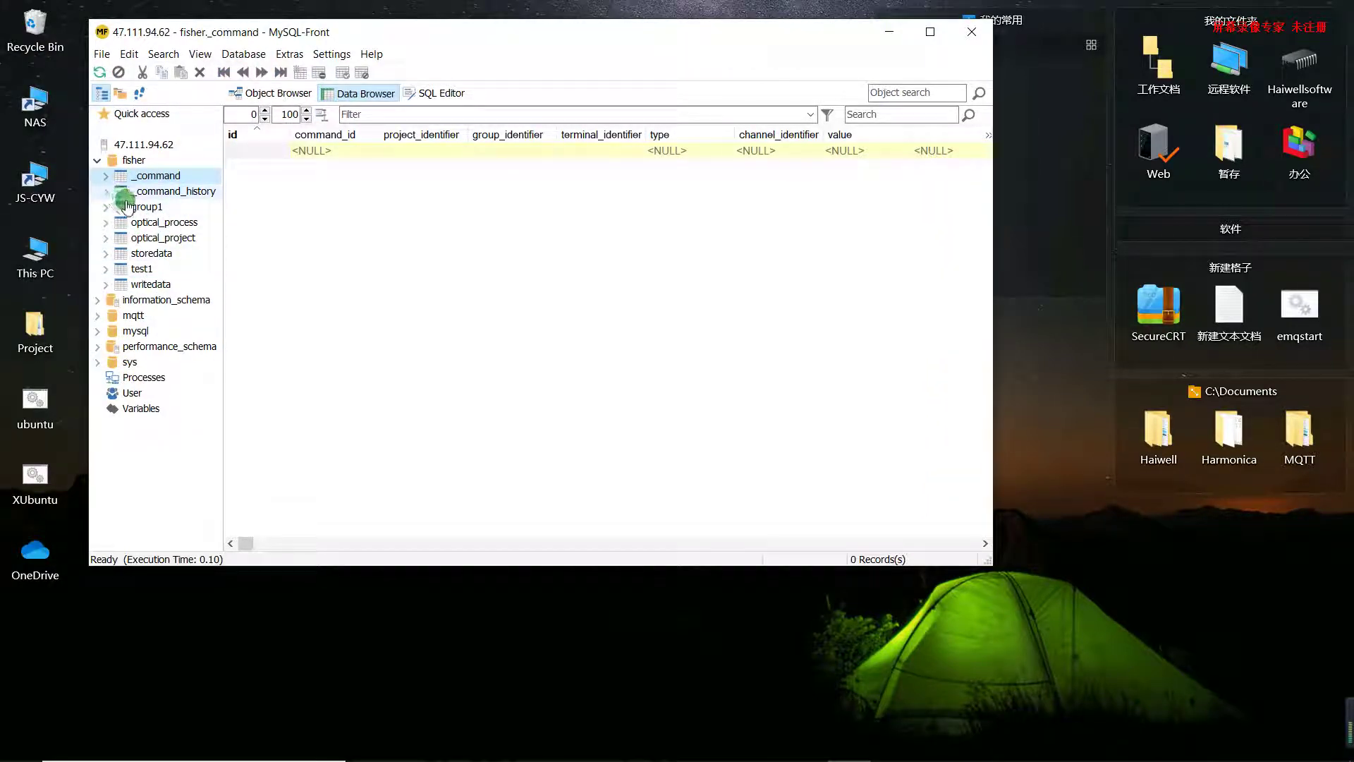
{"action": "left_click_drag", "start_coordinate": [127, 202], "coordinate": [141, 207]}
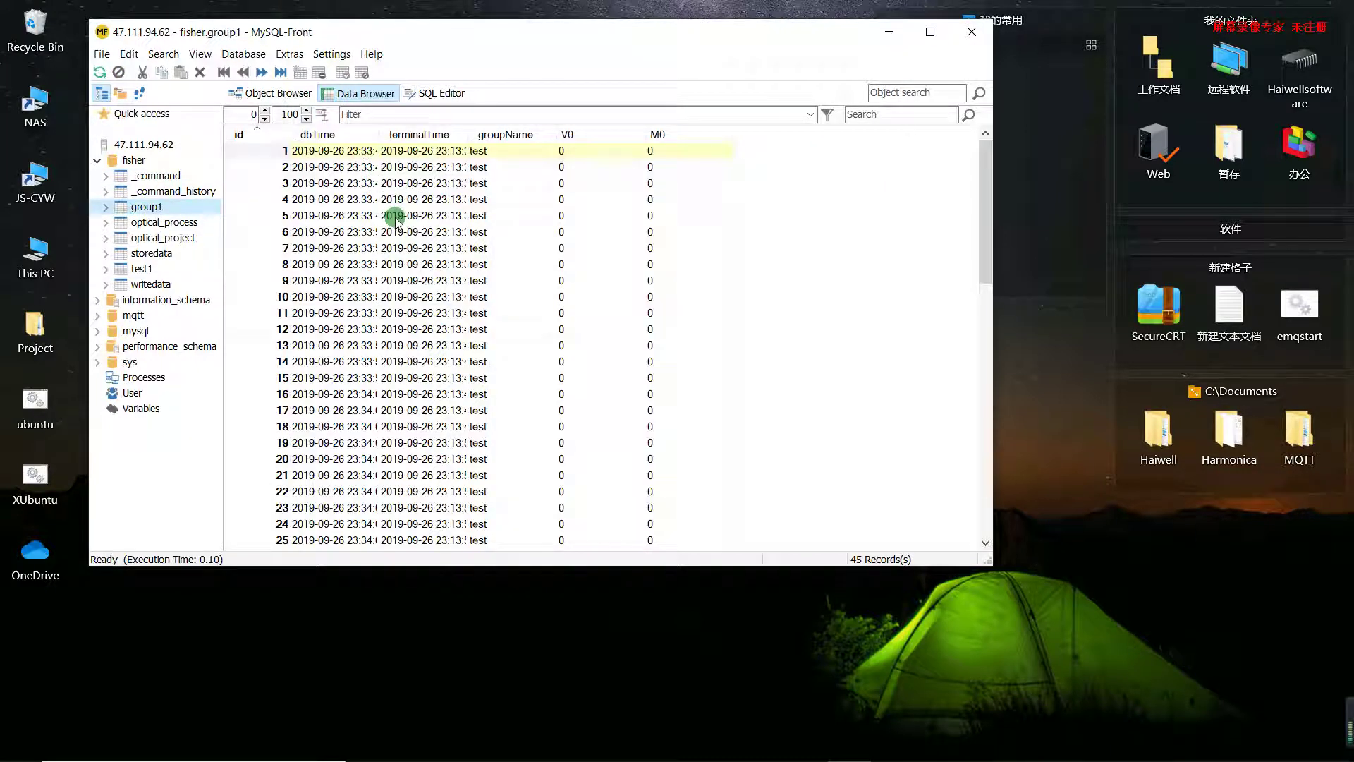